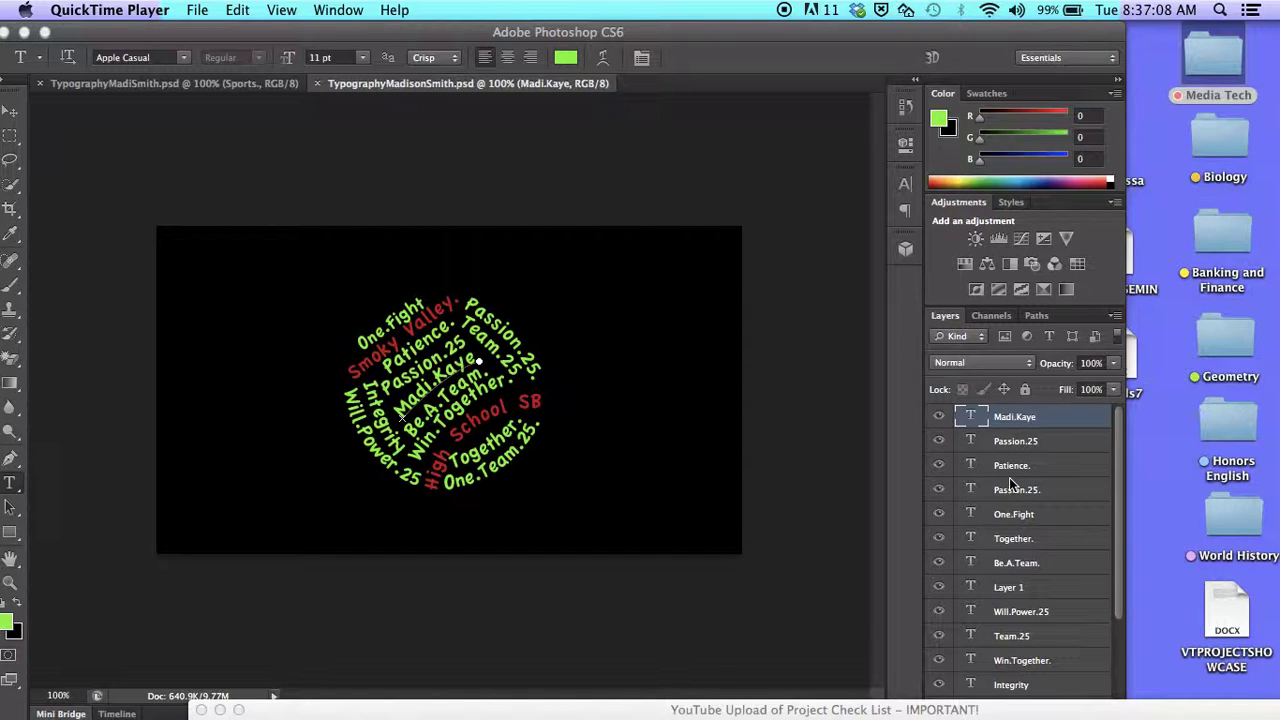
Bring Photoshop forward with the Pen tool active, then show the orange paw-print typography document.
scroll(1009, 483, "down", 5)
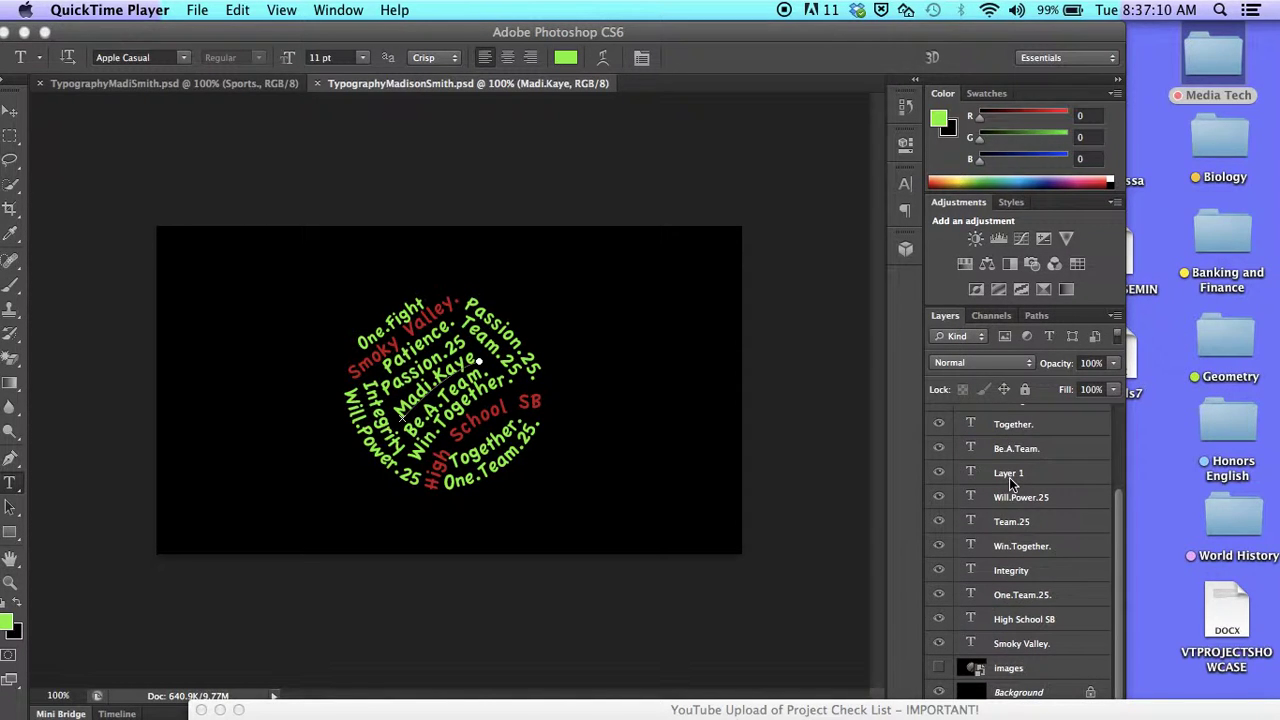
scroll(1009, 477, "up", 4)
scroll(1009, 477, "up", 1)
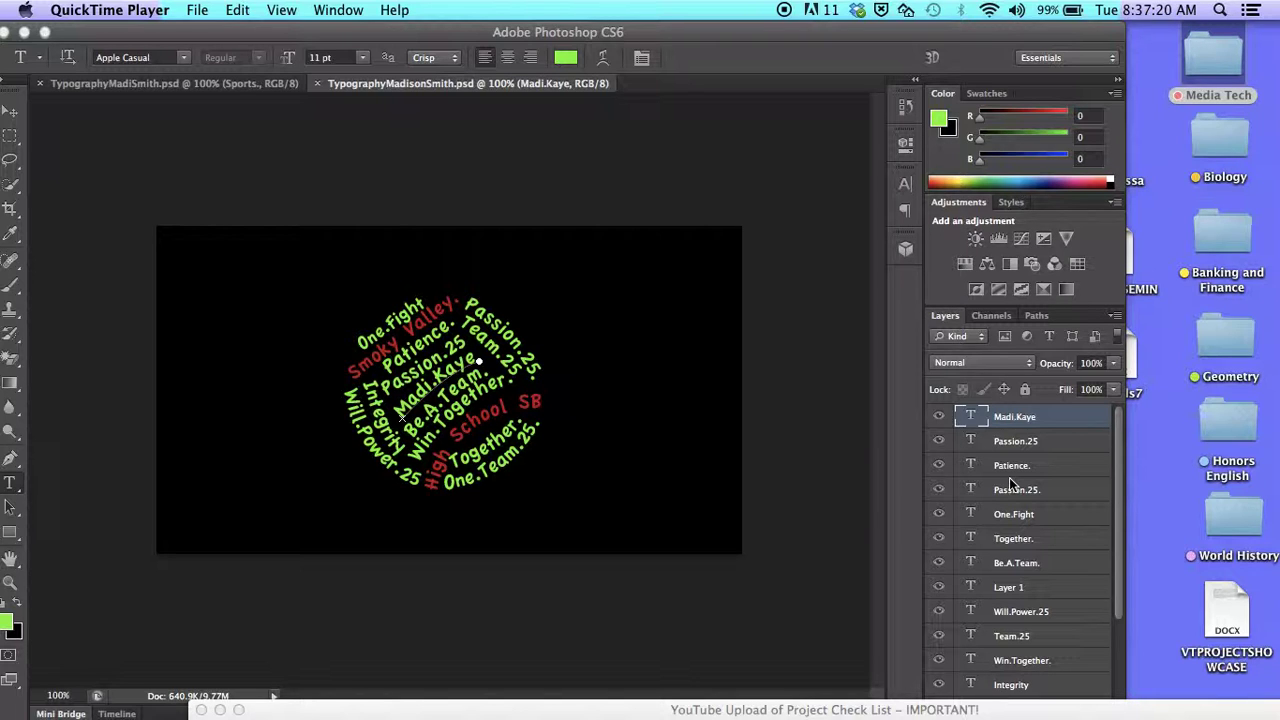
scroll(1011, 483, "down", 1)
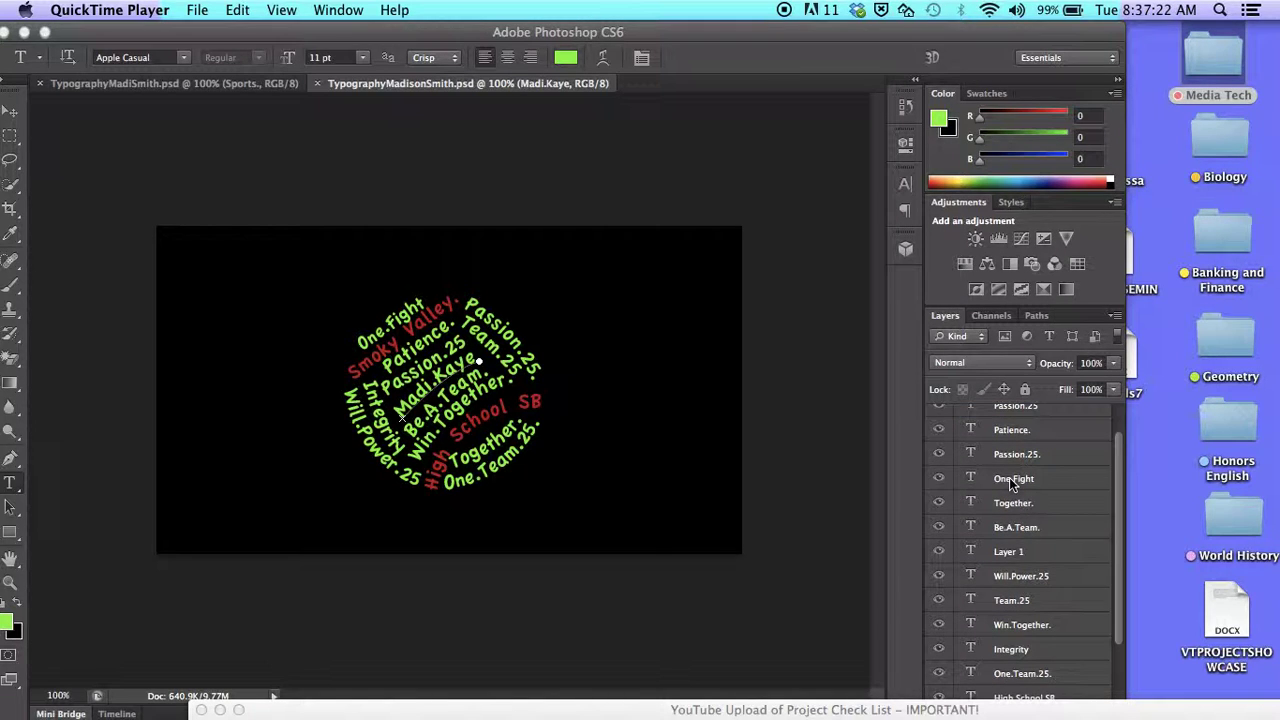
scroll(1009, 477, "down", 1)
scroll(1009, 477, "up", 2)
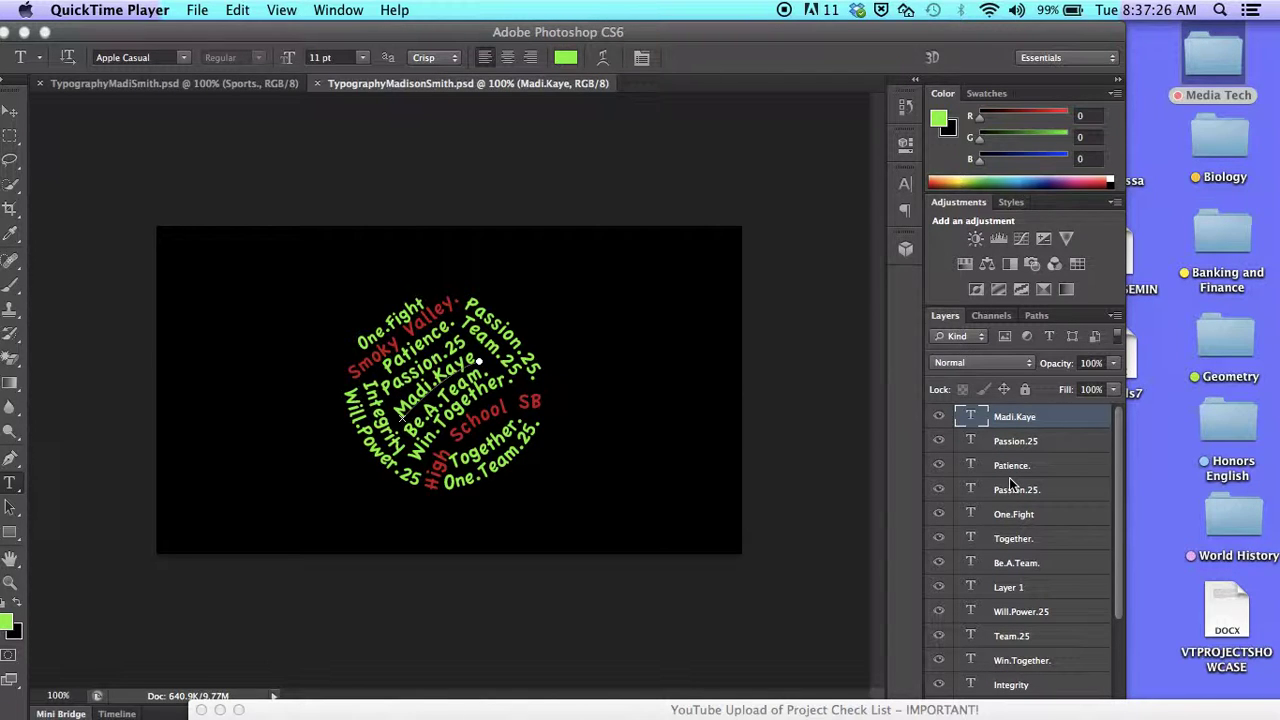
left_click(862, 290)
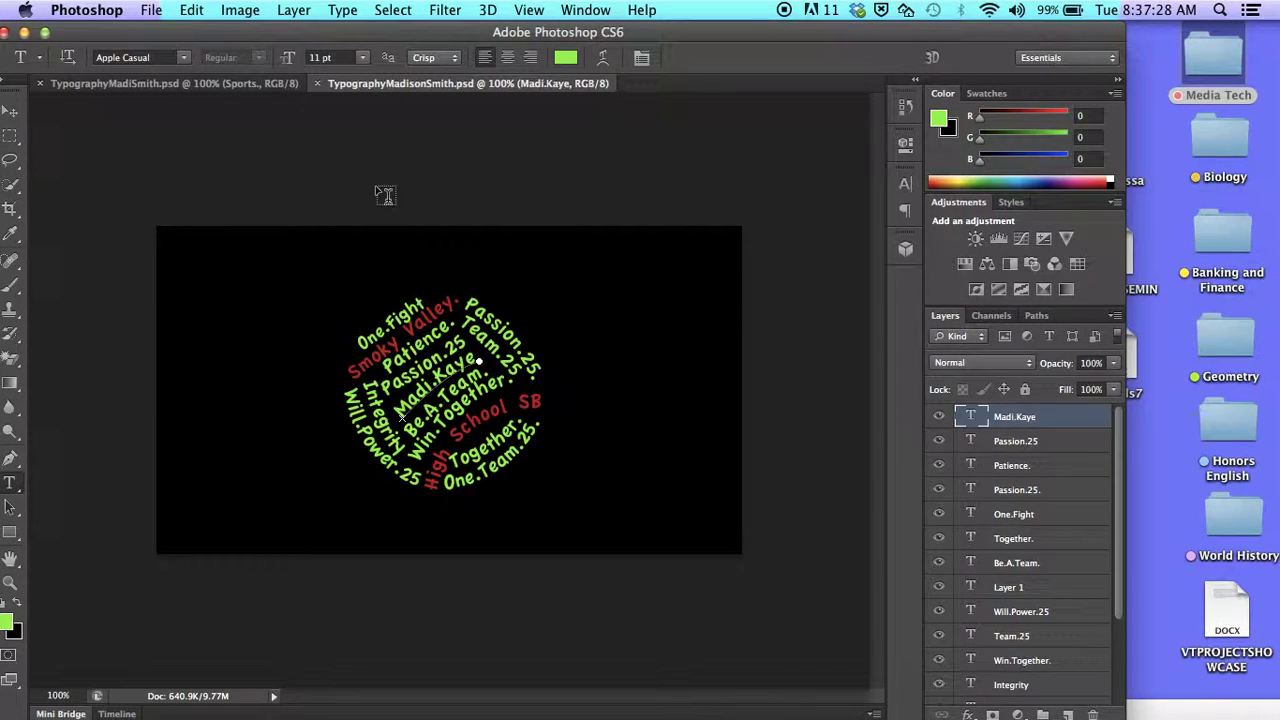
left_click(12, 462)
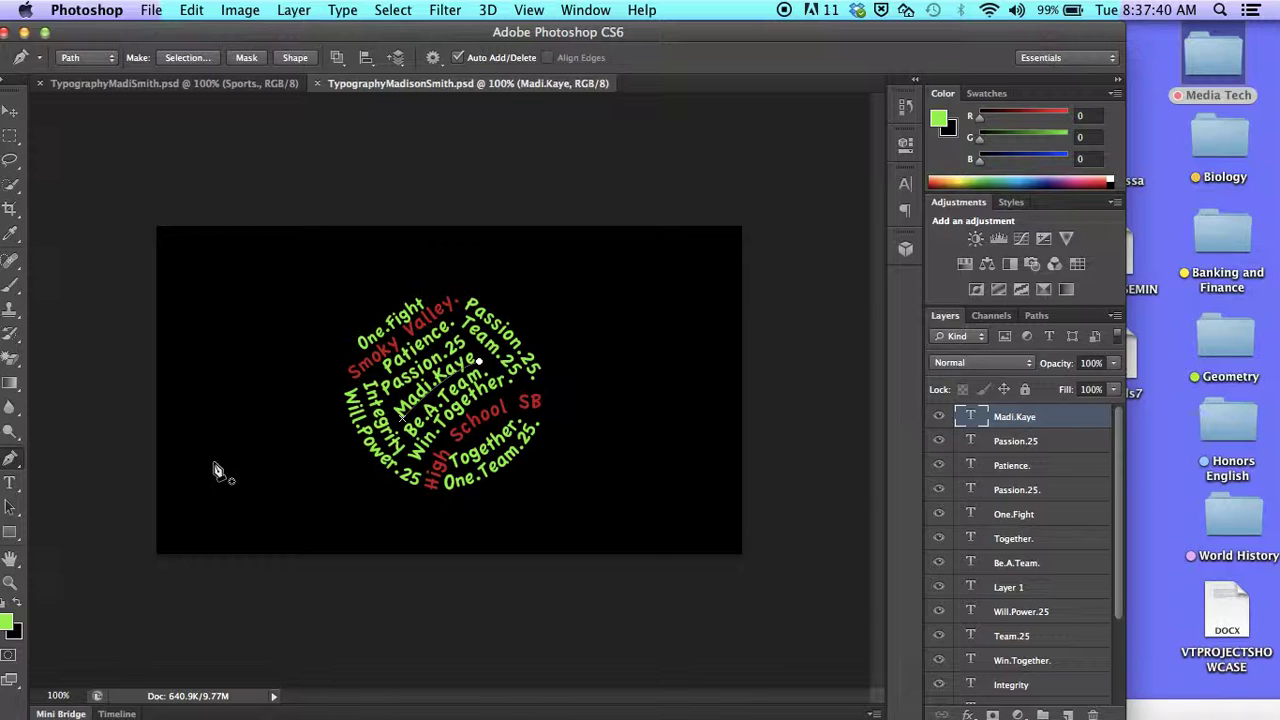
left_click(140, 83)
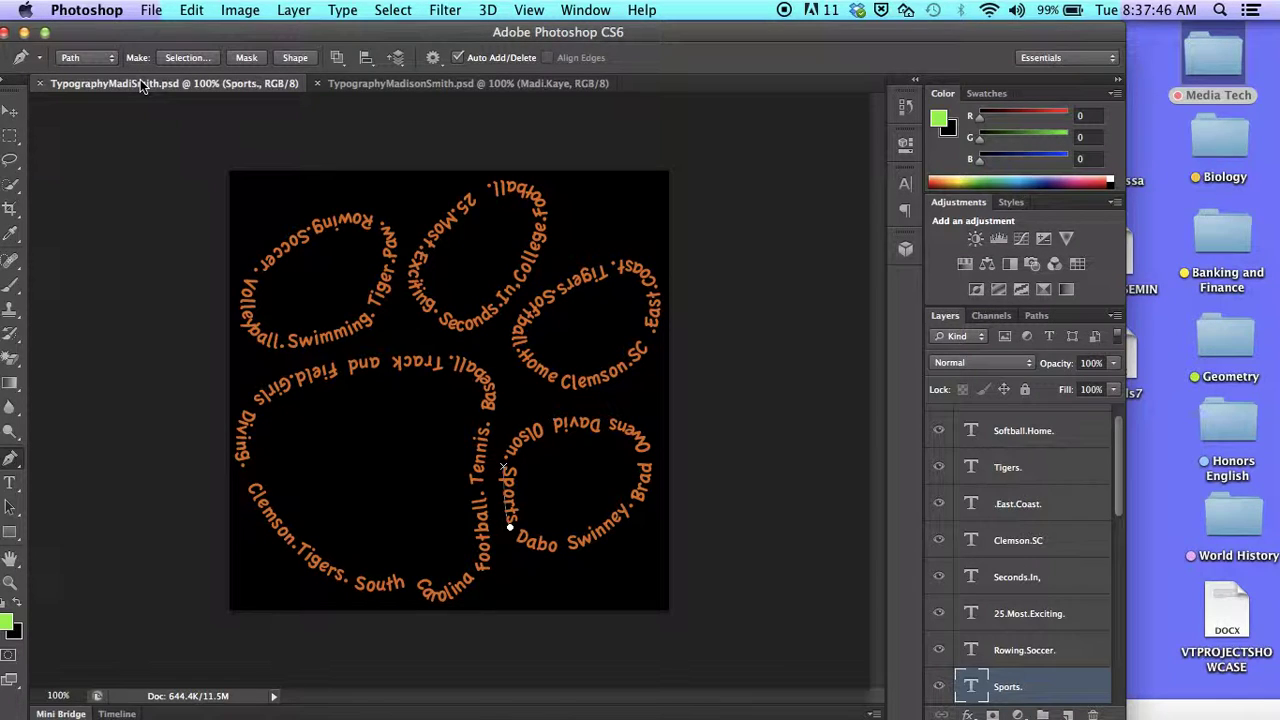
left_click(353, 86)
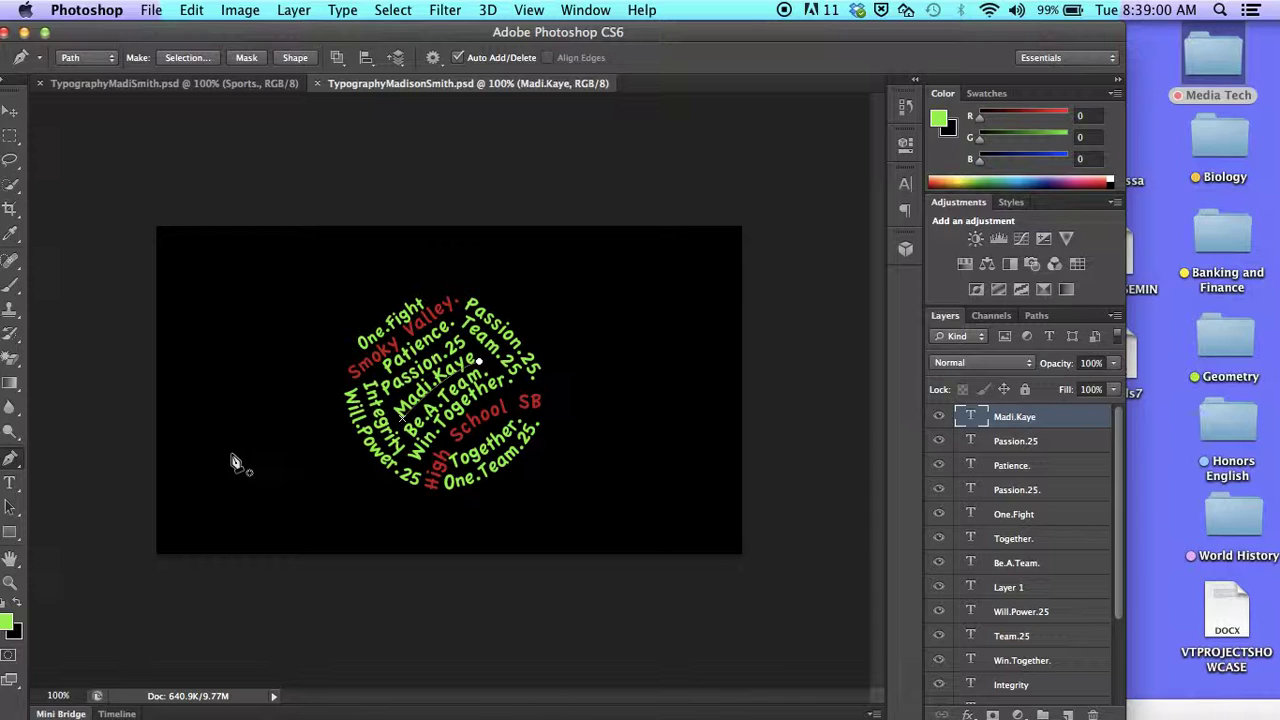
Draw a two-anchor curved pen path from the lower-left canvas toward the motto spiral.
left_click(198, 456)
mouse_move(287, 480)
left_mouse_down()
mouse_move(336, 492)
mouse_move(371, 470)
left_mouse_up()
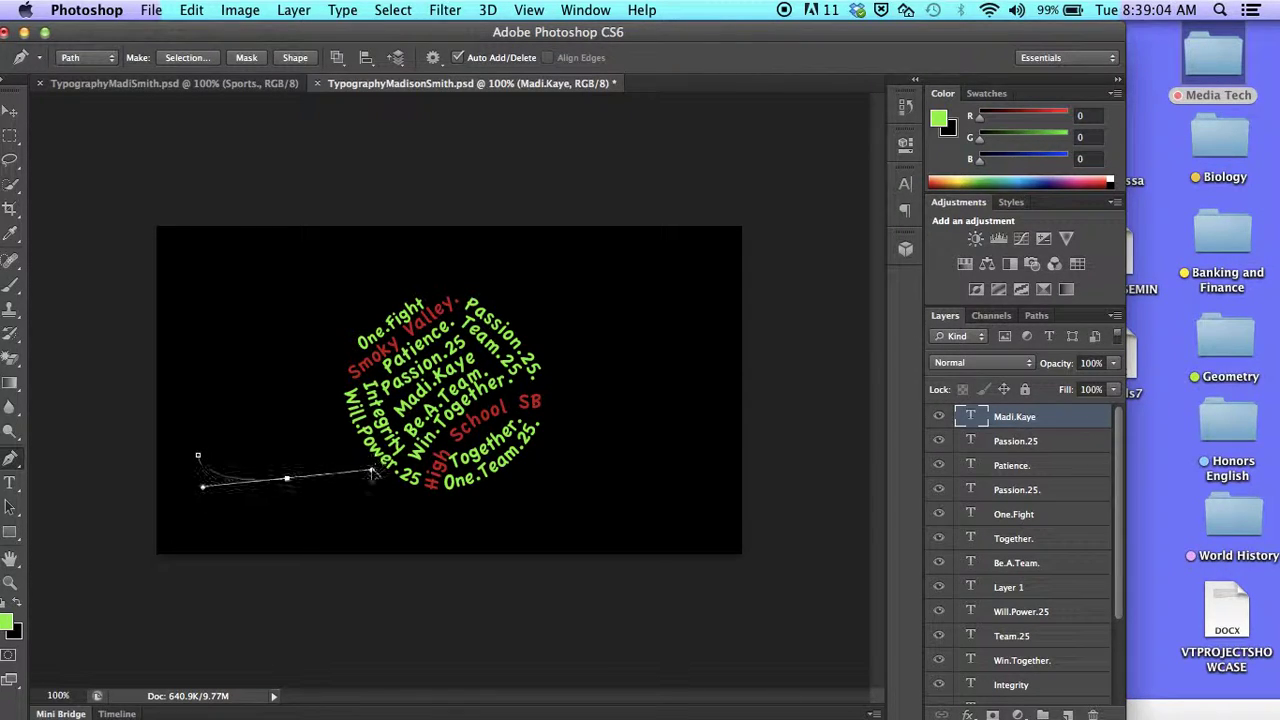
left_click(12, 484)
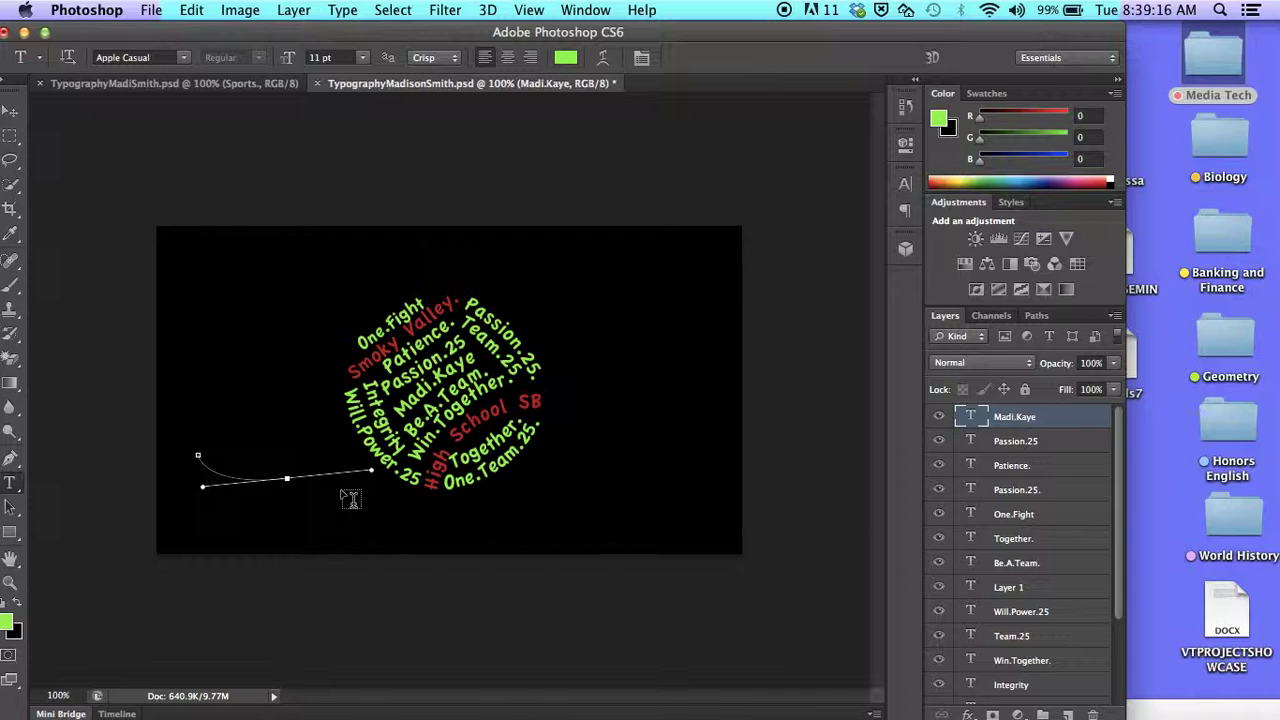
Deselect the curved work path via the pasteboard so only the green and red word spiral shows.
scroll(1037, 478, "down", 5)
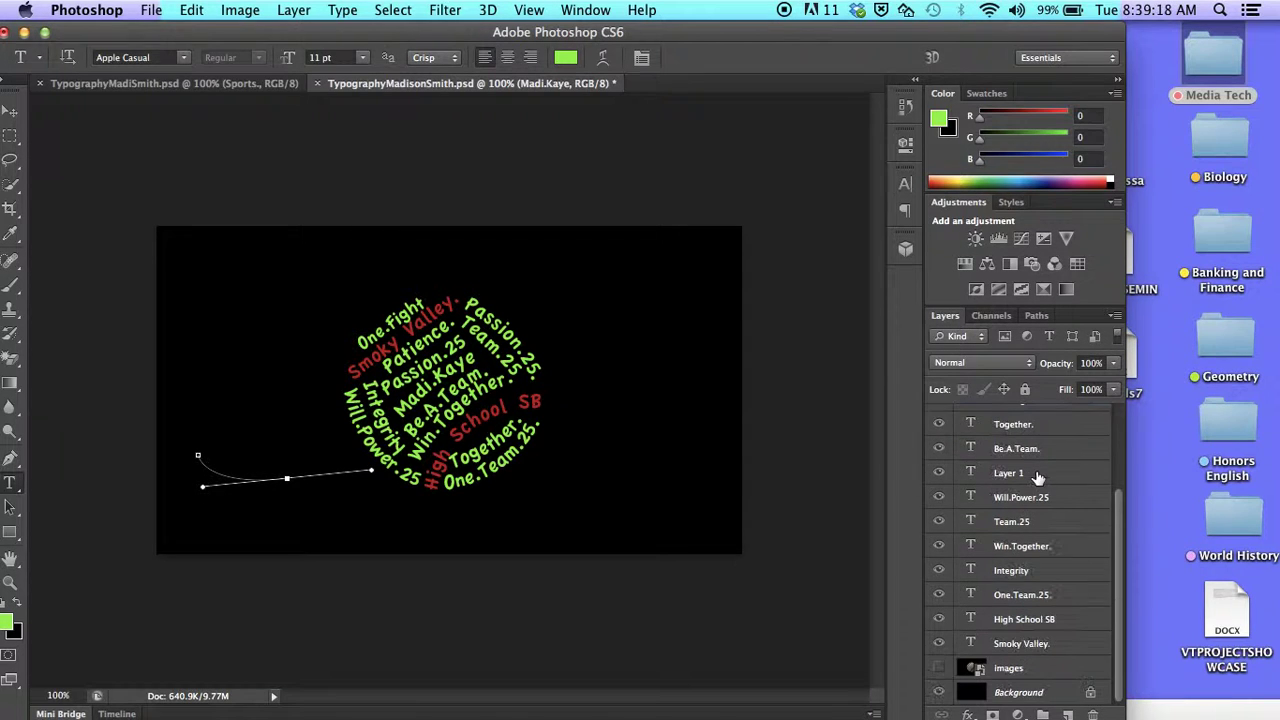
left_click(400, 580)
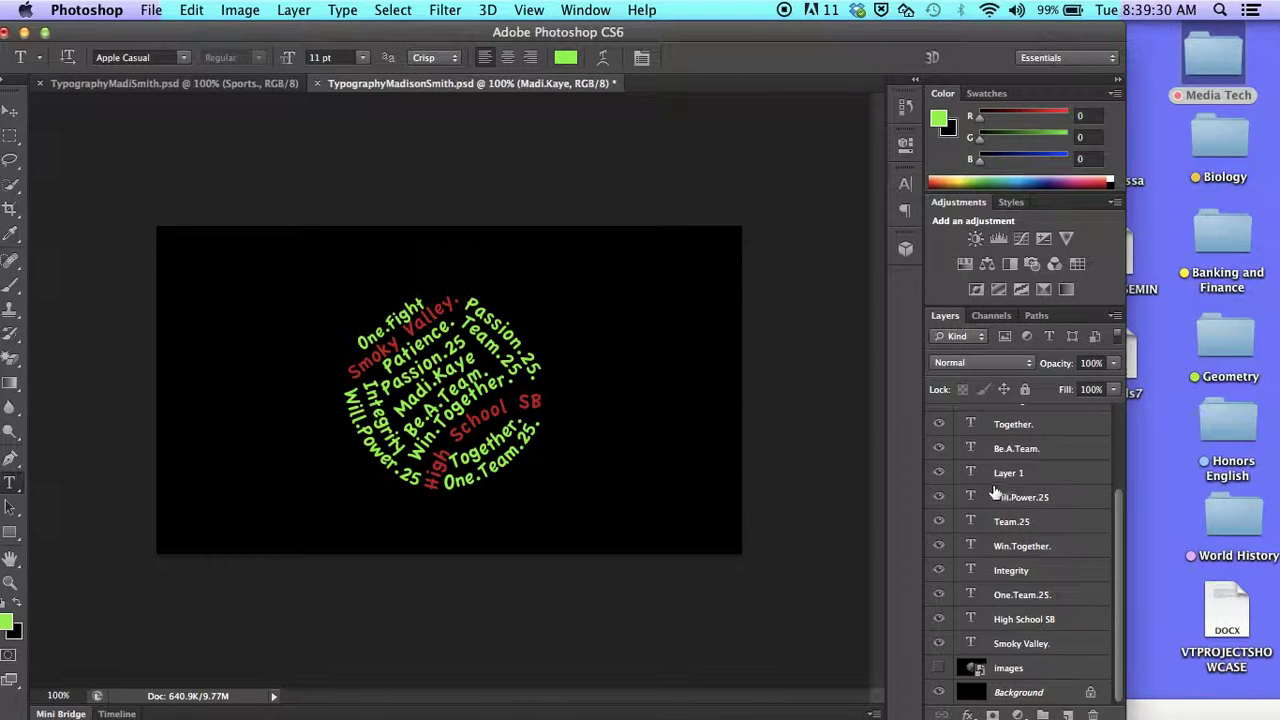
scroll(995, 490, "up", 3)
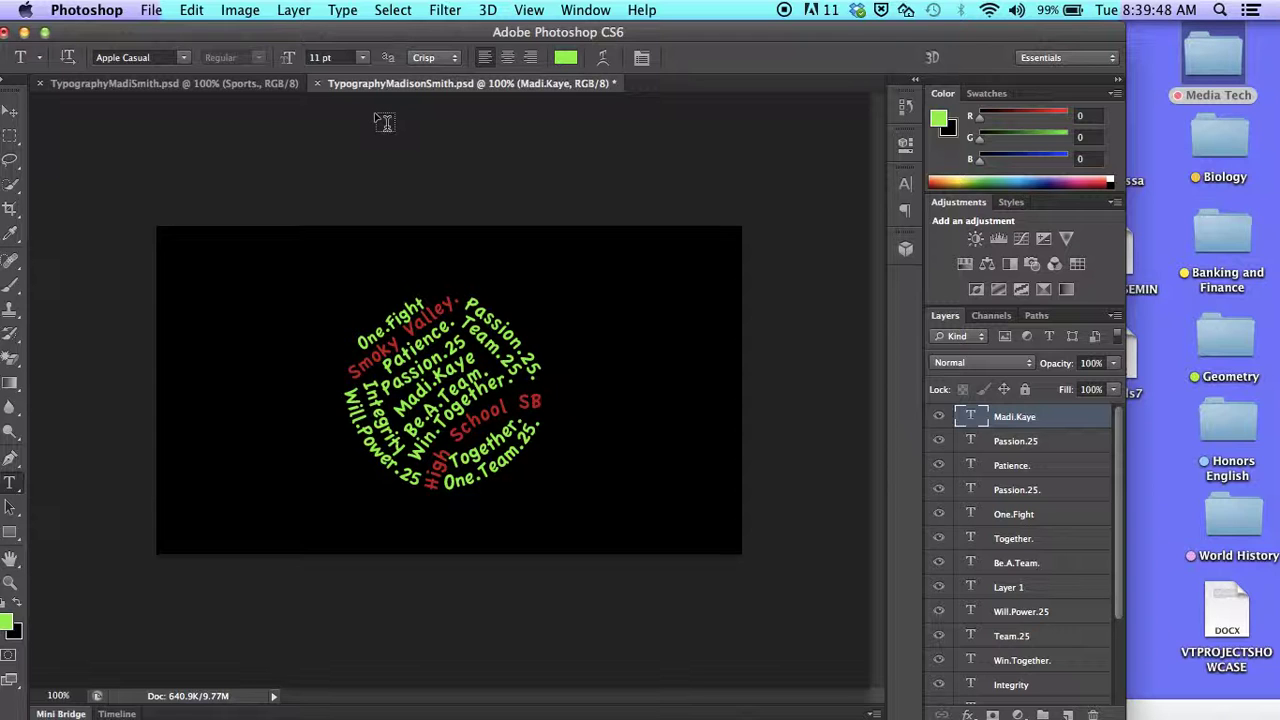
left_click(184, 89)
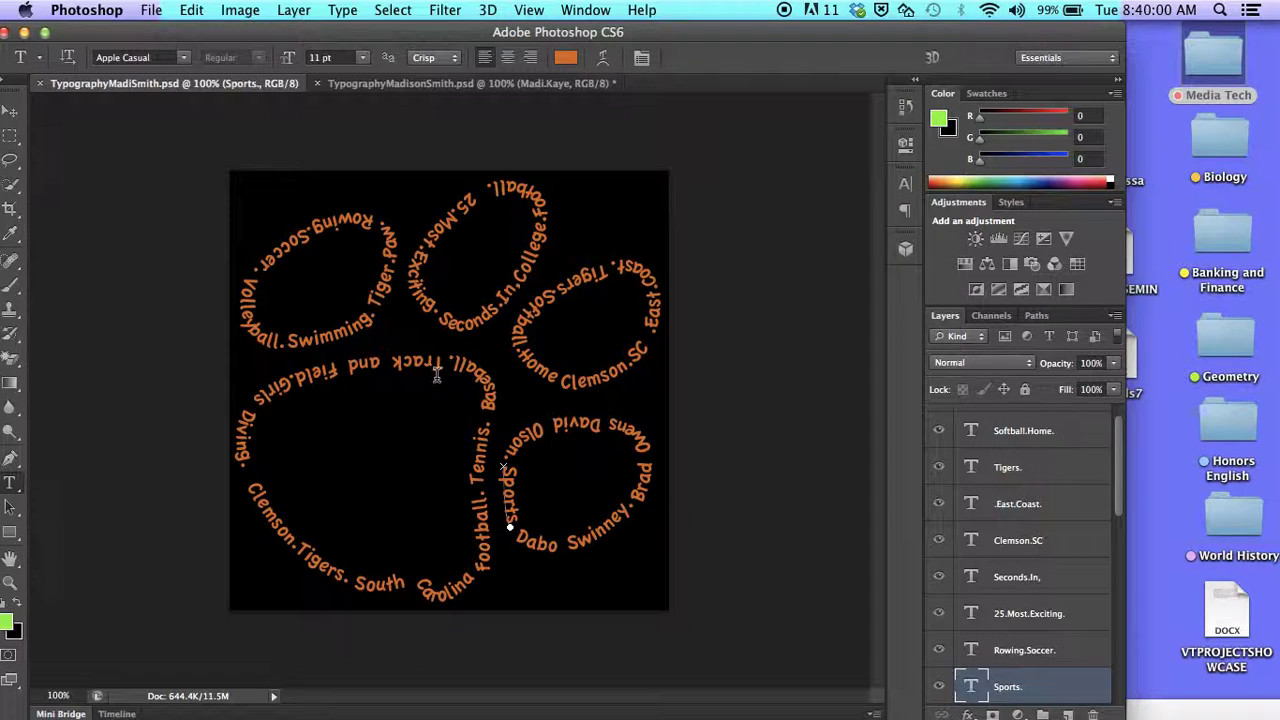
left_click(482, 84)
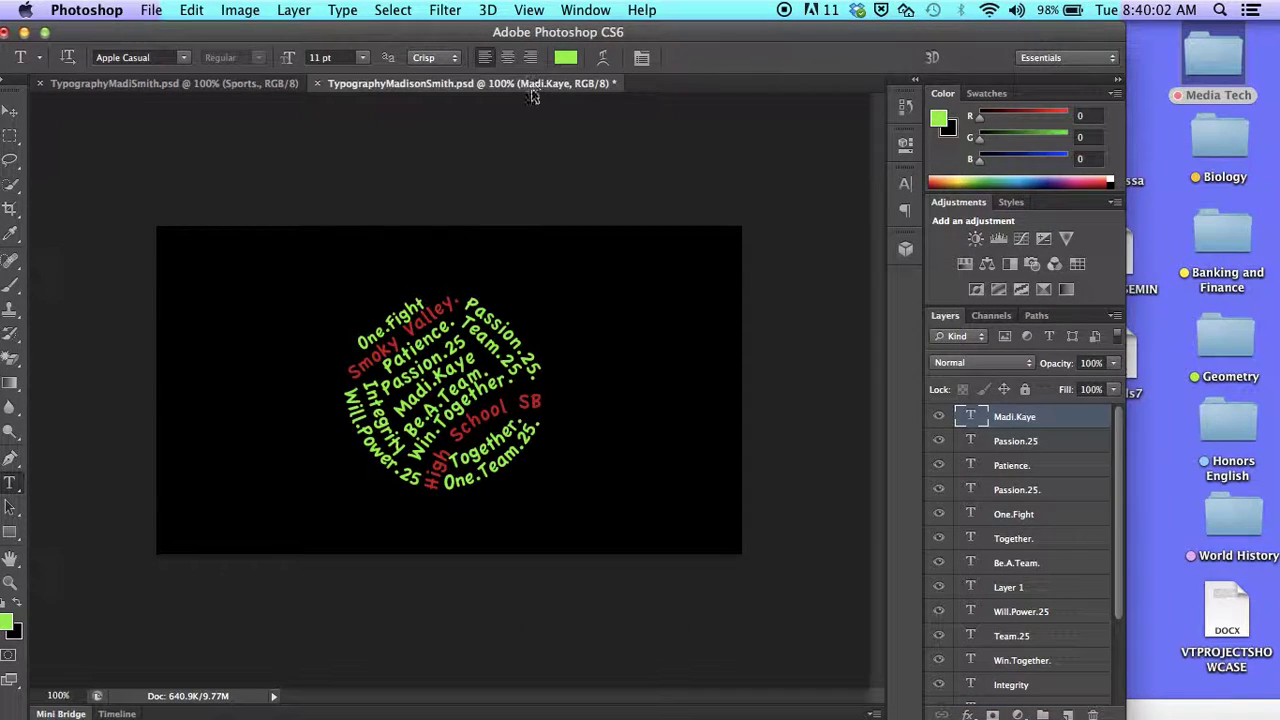